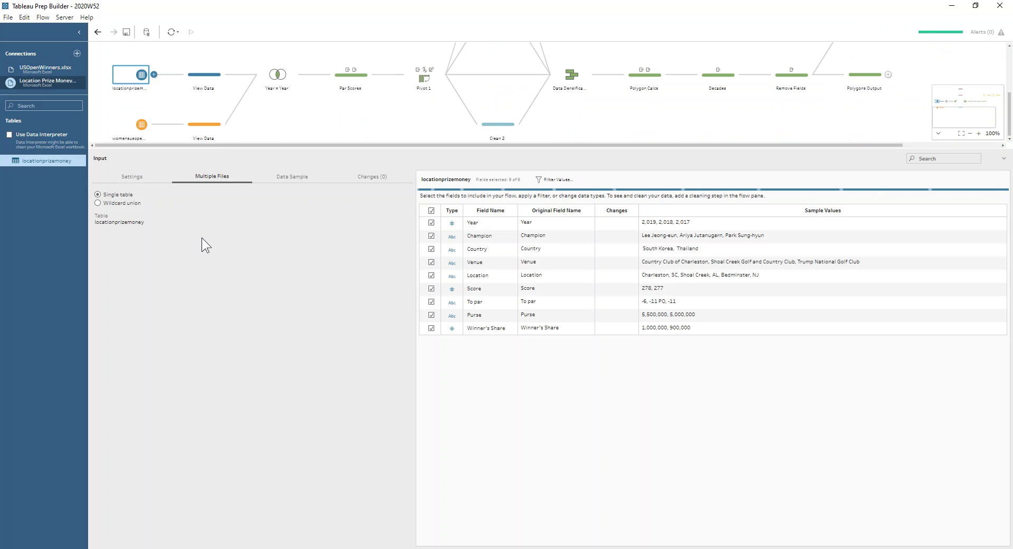
Step: Inspect the two View Data cleaning steps and the Year = Year join that combines them
left_click(211, 74)
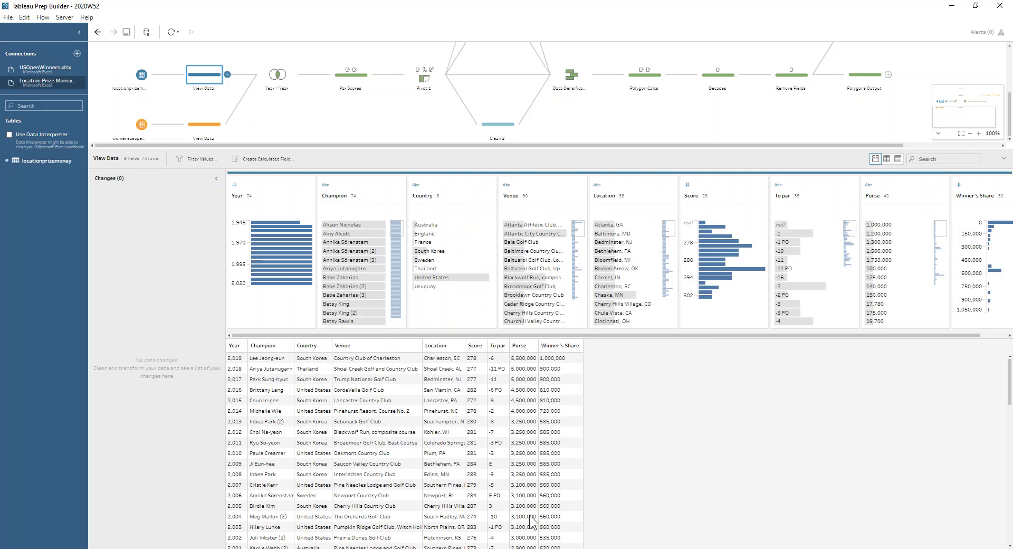
left_click(213, 119)
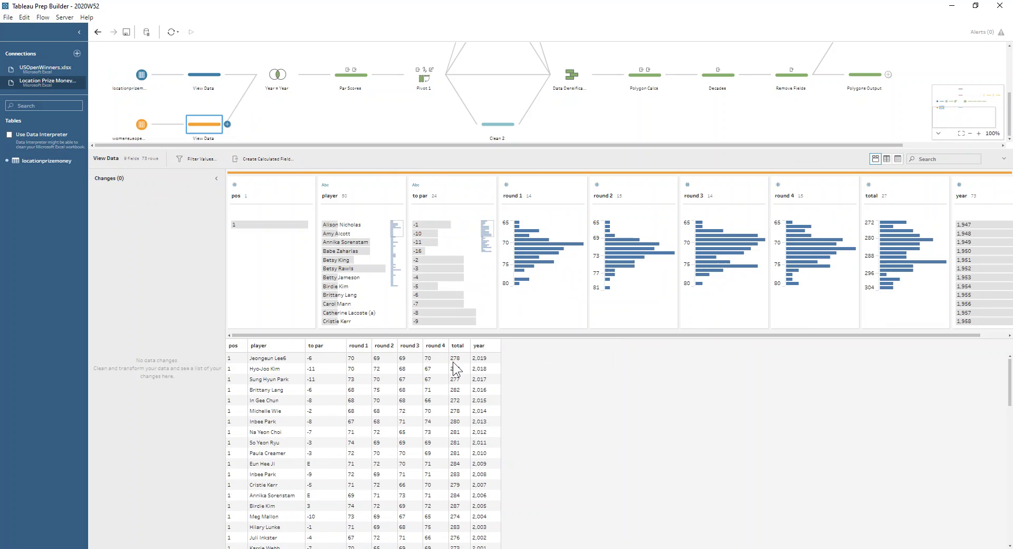
left_click(290, 79)
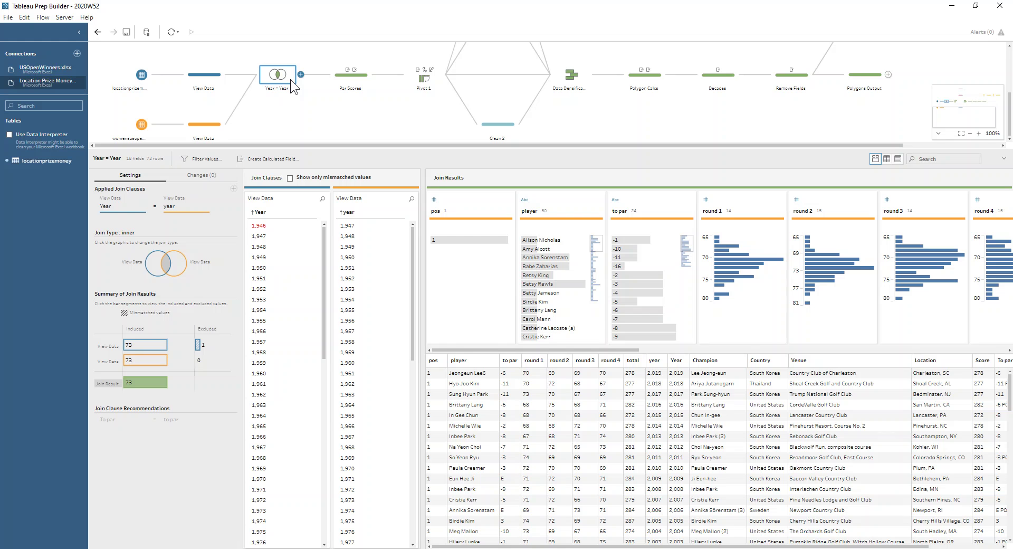
Step: Review the Par Score and Round Par Score calculated field formulas in the Par Scores step
left_click(342, 79)
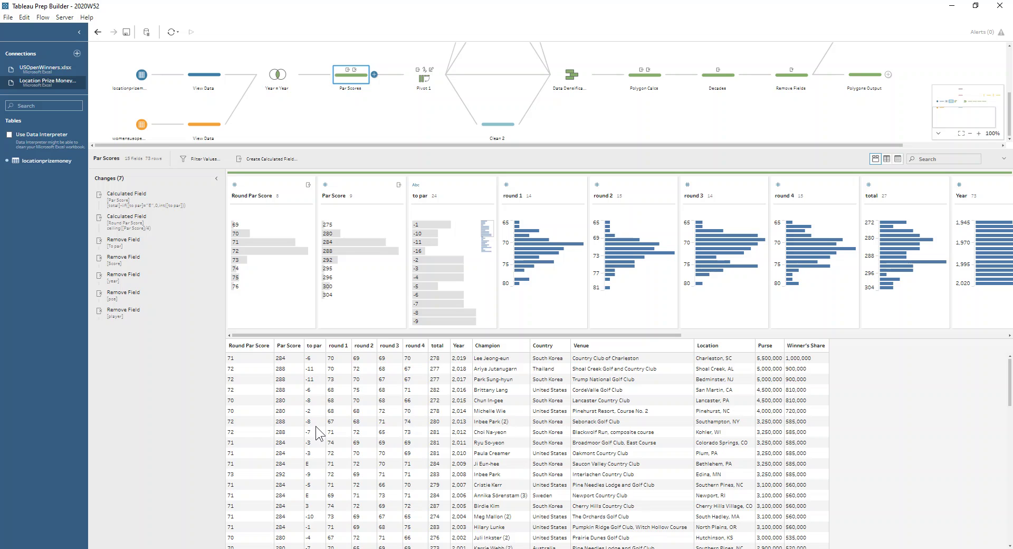
left_click(207, 196)
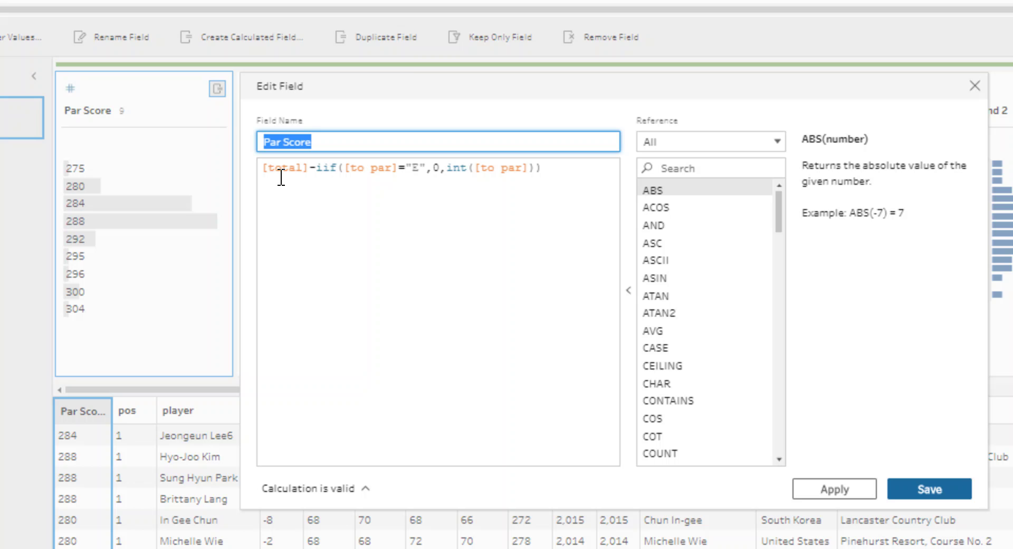
left_click_drag(319, 168, 542, 168)
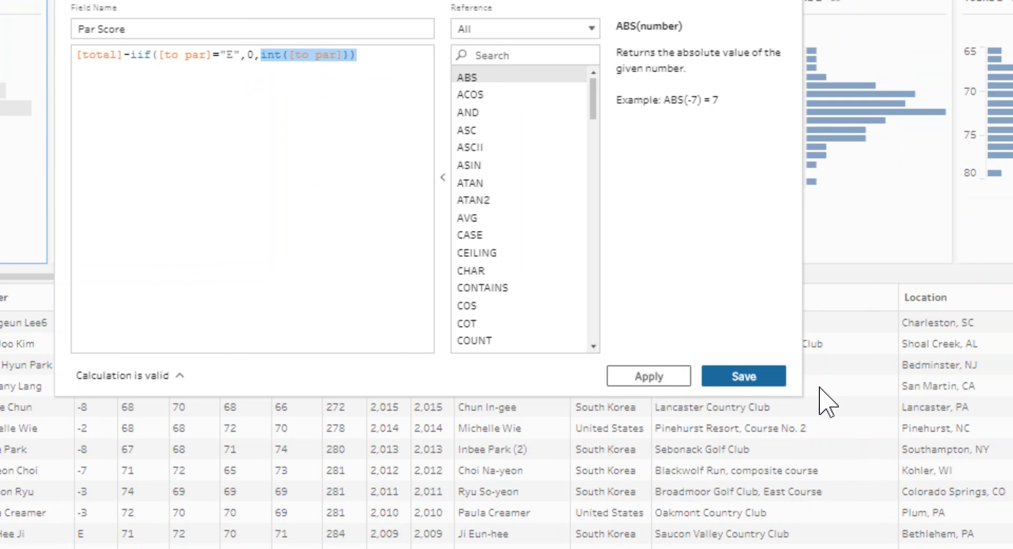
left_click(929, 489)
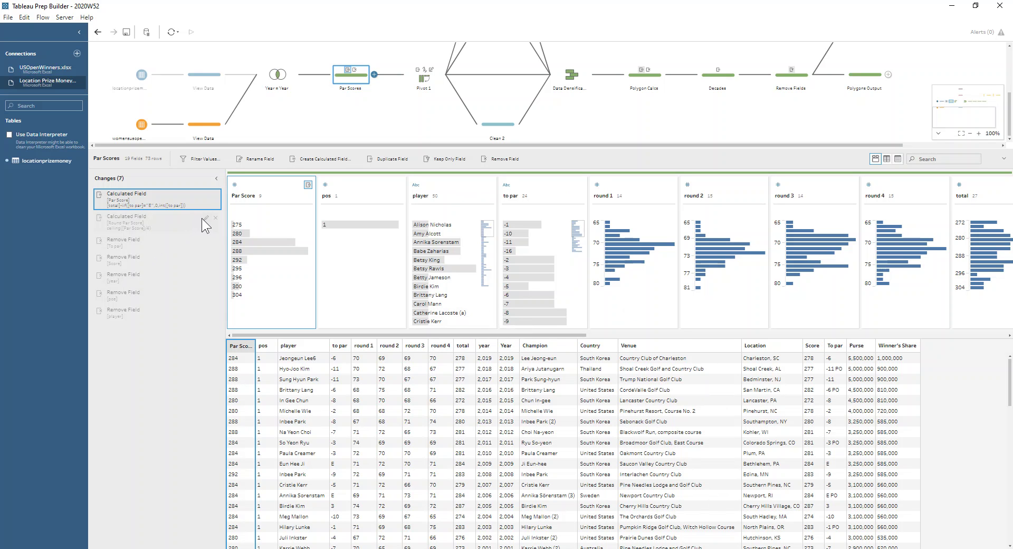
left_click(203, 217)
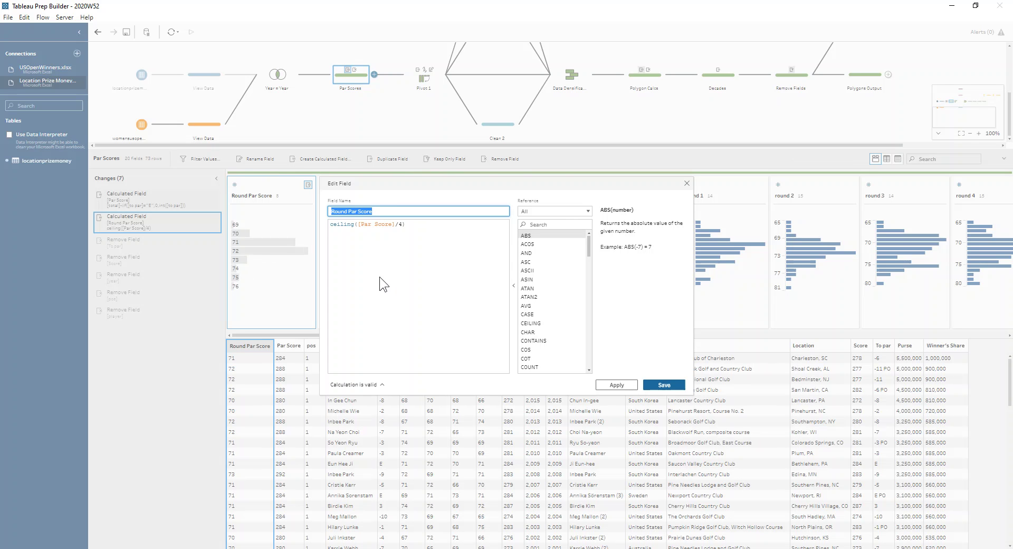
left_click(685, 184)
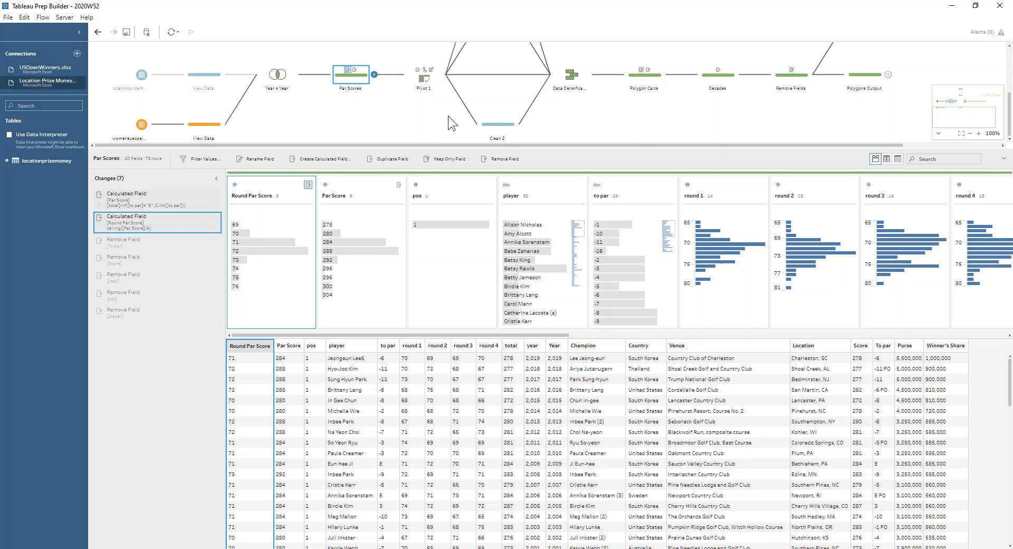
Step: Inspect the Pivot 1 step and consult the Yes Polygons article in the browser, returning to Tableau Prep Builder
left_click(426, 78)
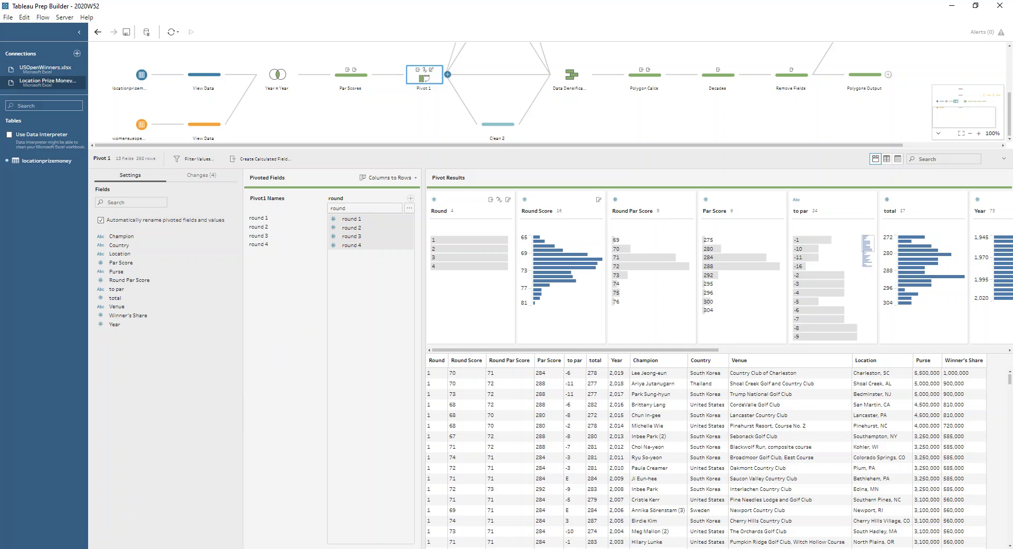
left_click(106, 548)
left_click(139, 534)
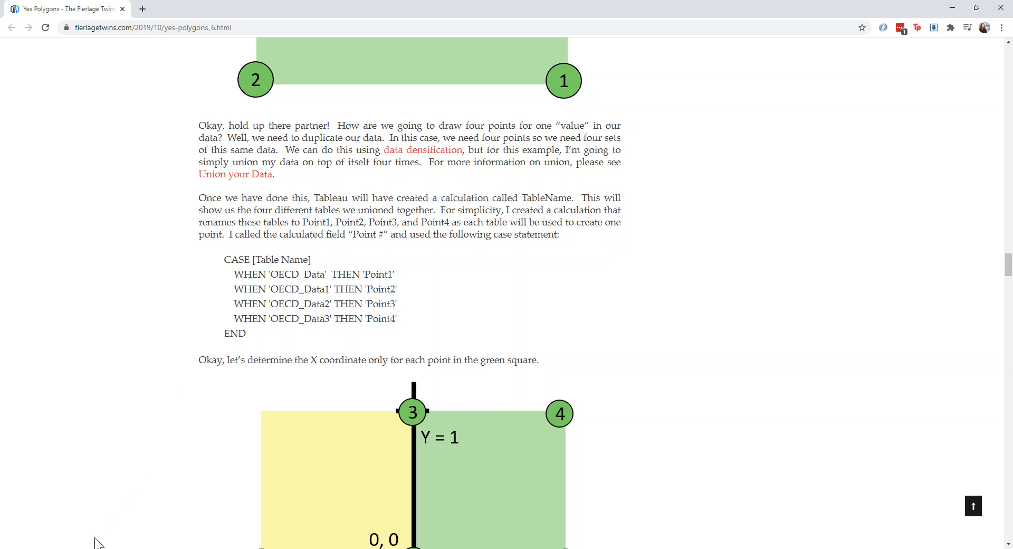
left_click(91, 548)
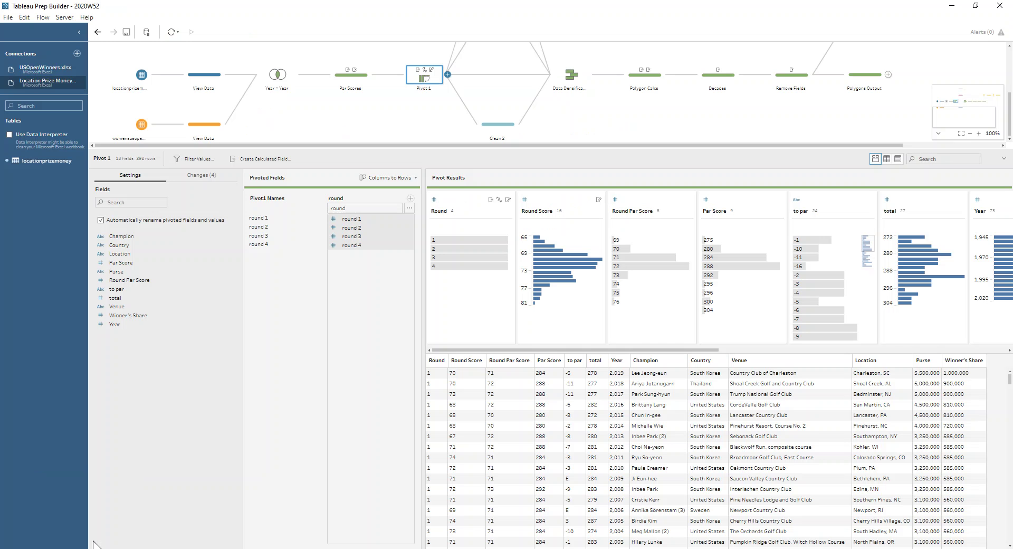
Step: Examine the Data Densification union and the parallel Clean branches that feed it from Pivot 1
left_click(448, 75)
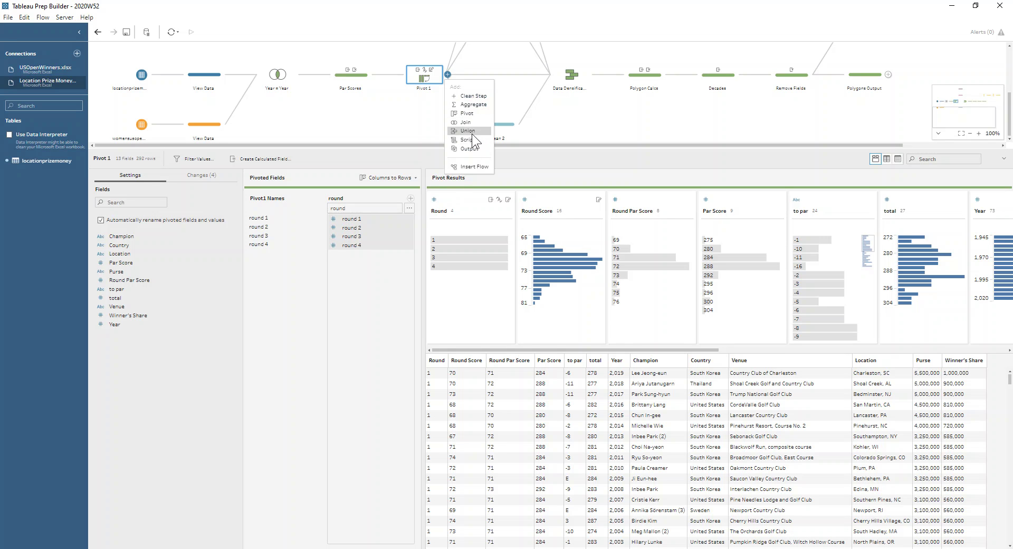
left_click(567, 66)
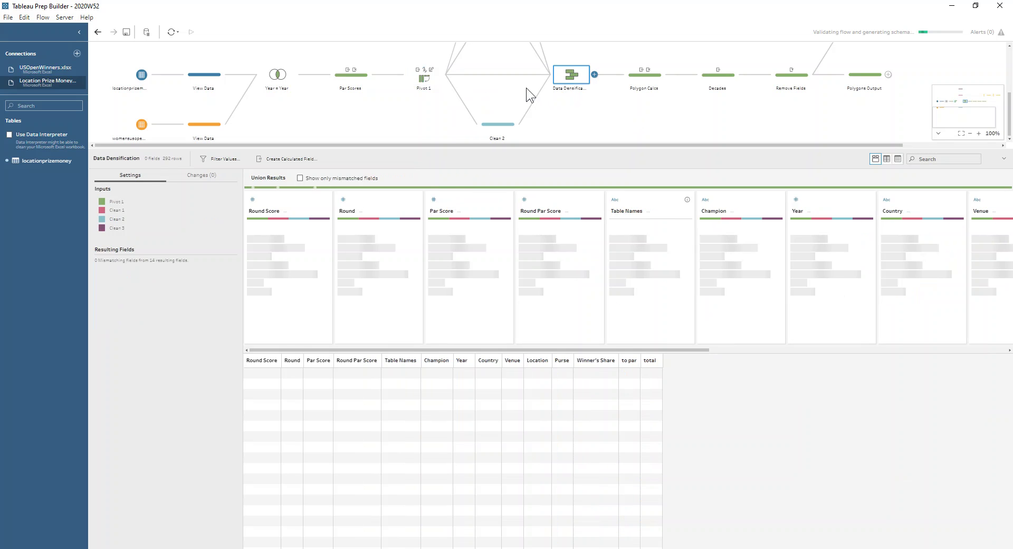
scroll(464, 72, "up", 2)
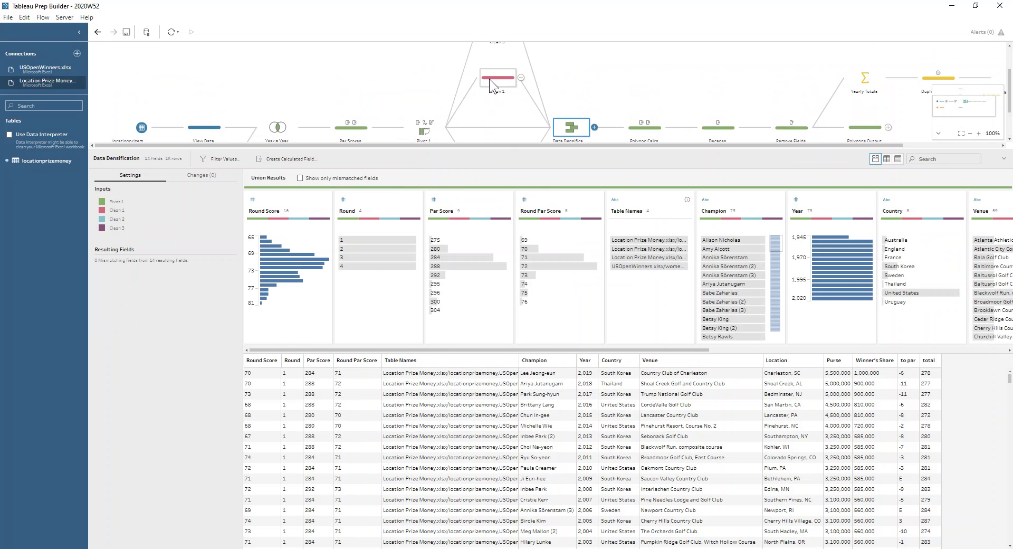
left_click_drag(531, 106, 512, 83)
scroll(596, 66, "down", 1)
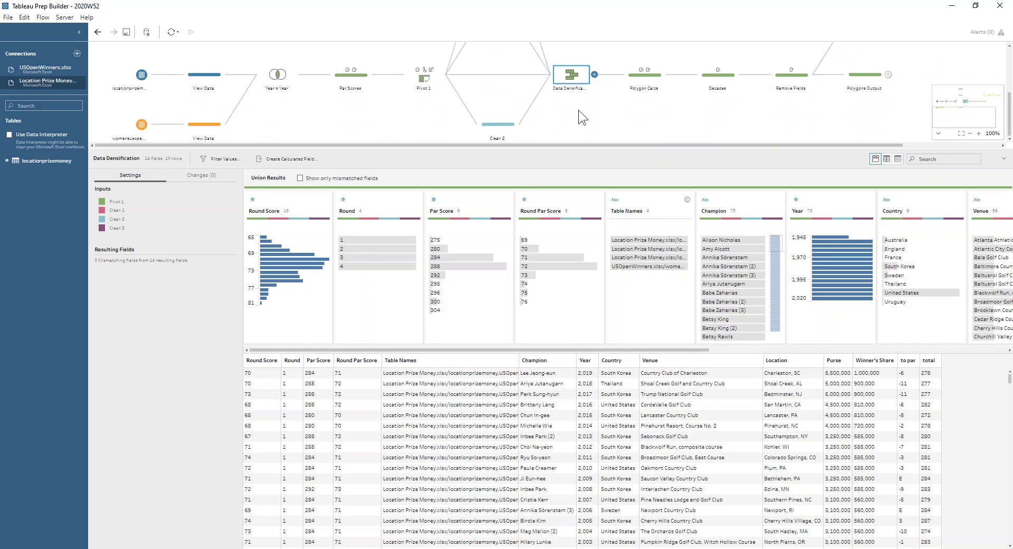
left_click_drag(584, 144, 697, 138)
scroll(498, 117, "up", 2)
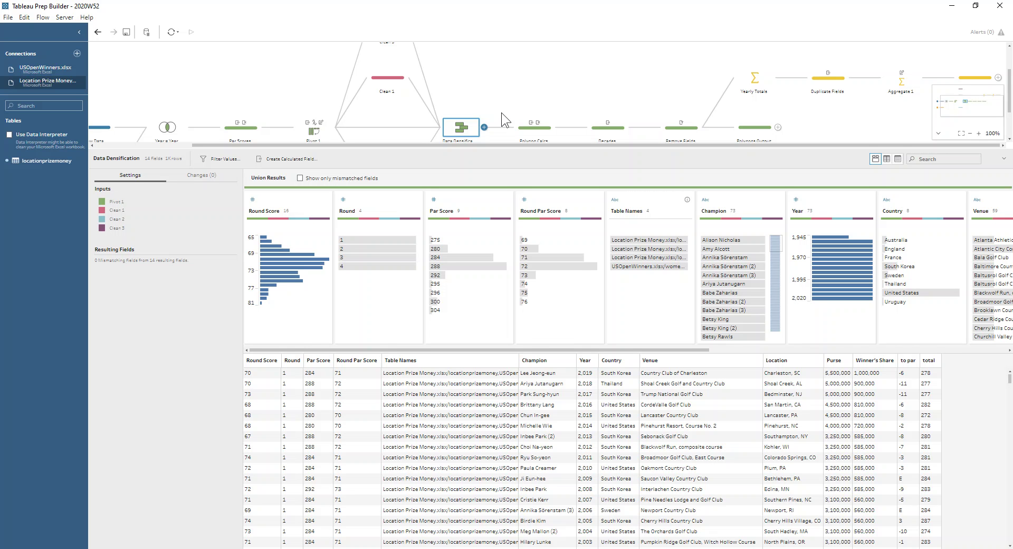
Step: Review the Round to Par calculated field formula in the Polygon Calcs step
left_click(533, 145)
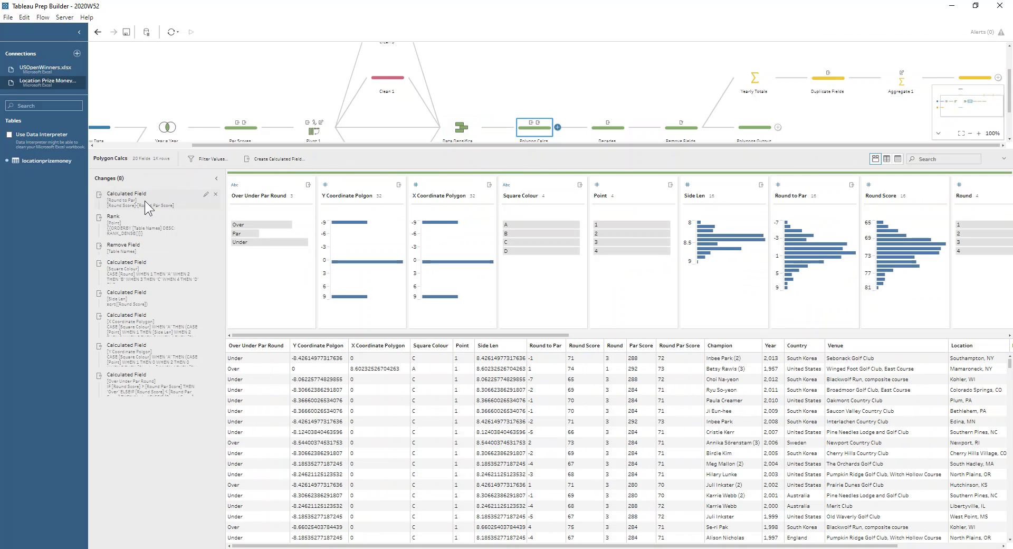
left_click(206, 194)
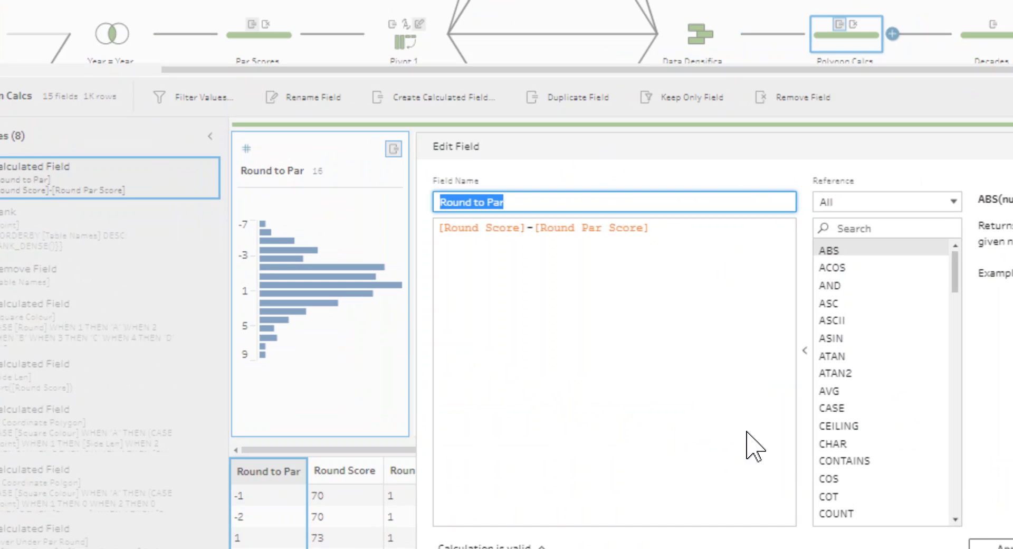
left_click(667, 202)
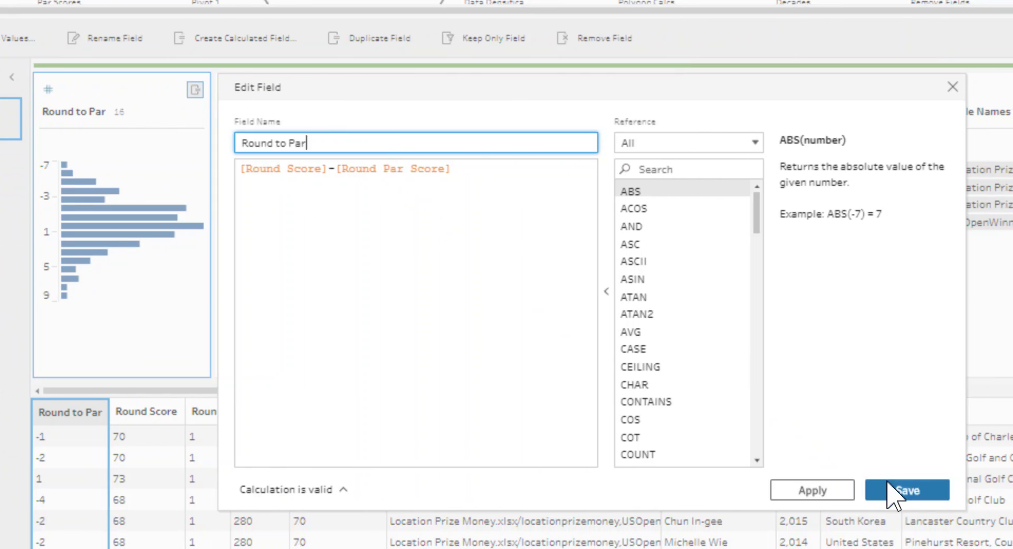
left_click(1011, 546)
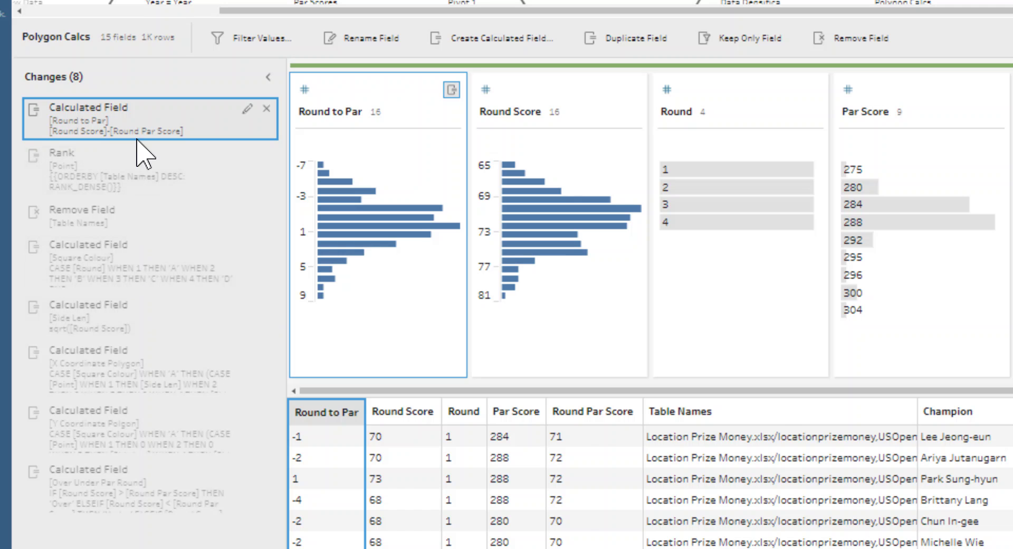
Step: Inspect the Point rank based on Table Names and the change that removes the Table Names field
left_click(149, 169)
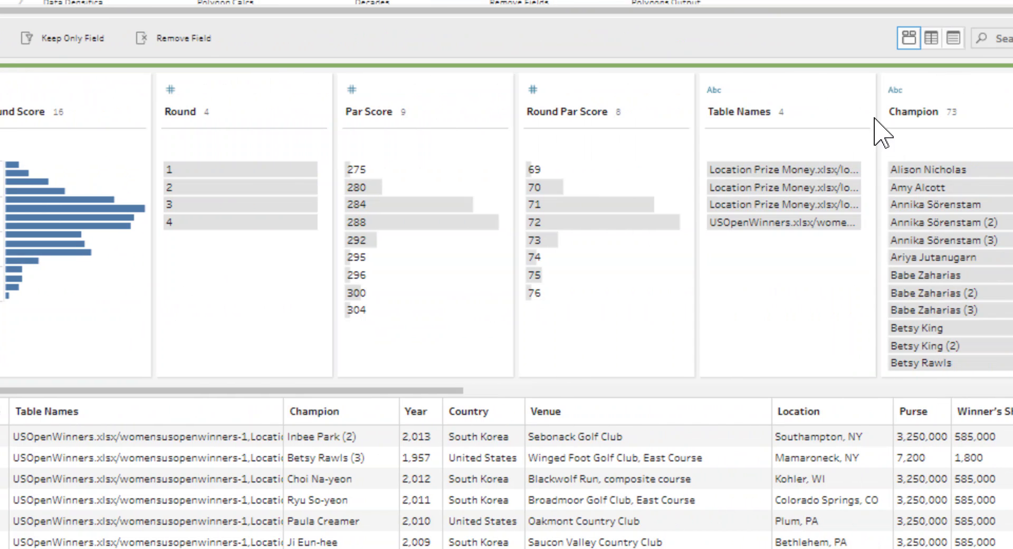
left_click(896, 112)
mouse_move(919, 350)
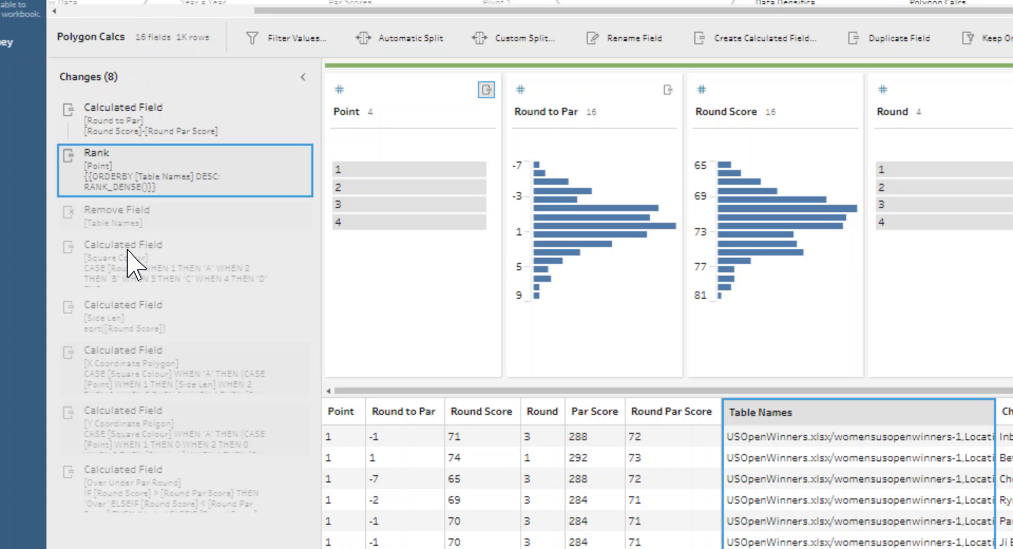
left_click(129, 221)
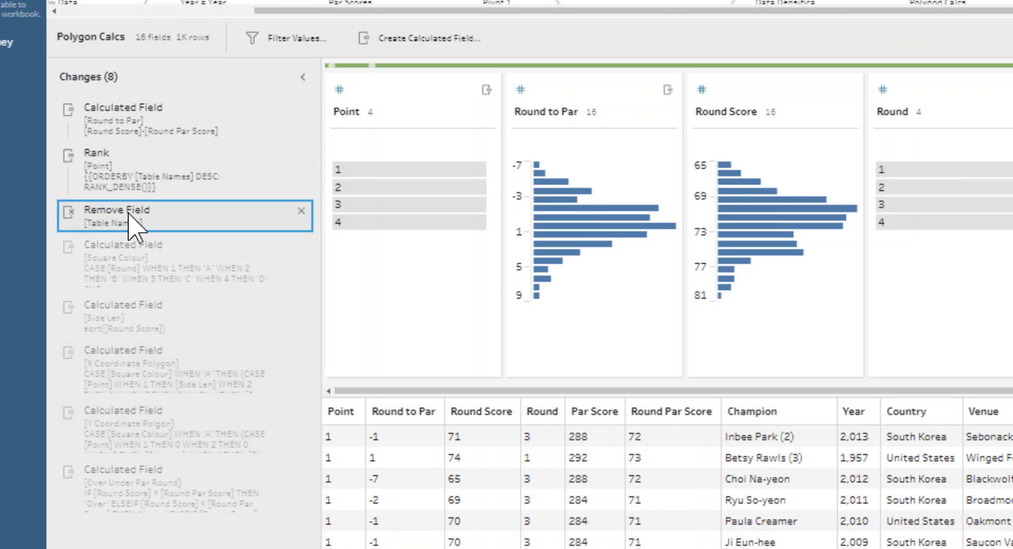
Step: Review the Square Colour CASE formula, which assigns a letter to each round, and close its editor
left_click(180, 263)
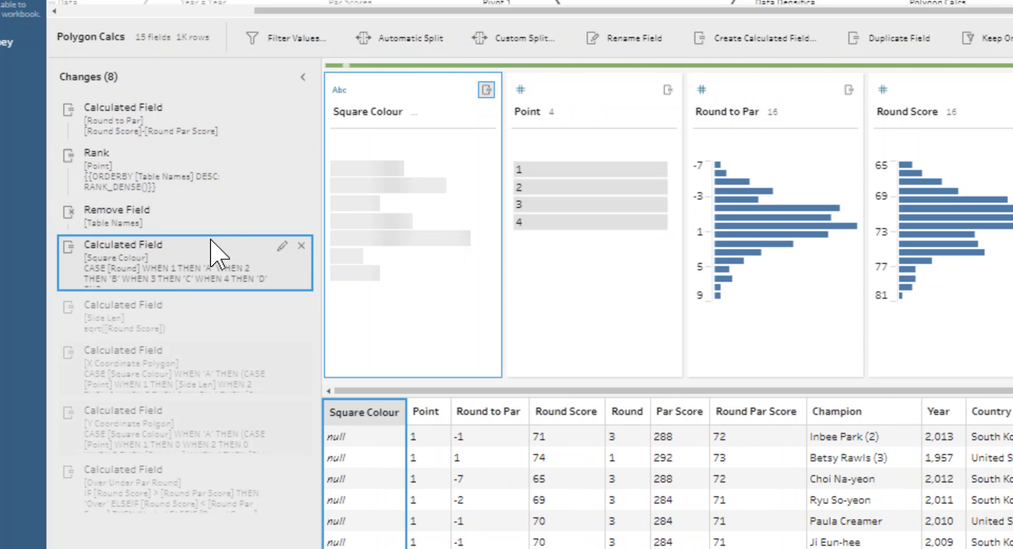
left_click(283, 249)
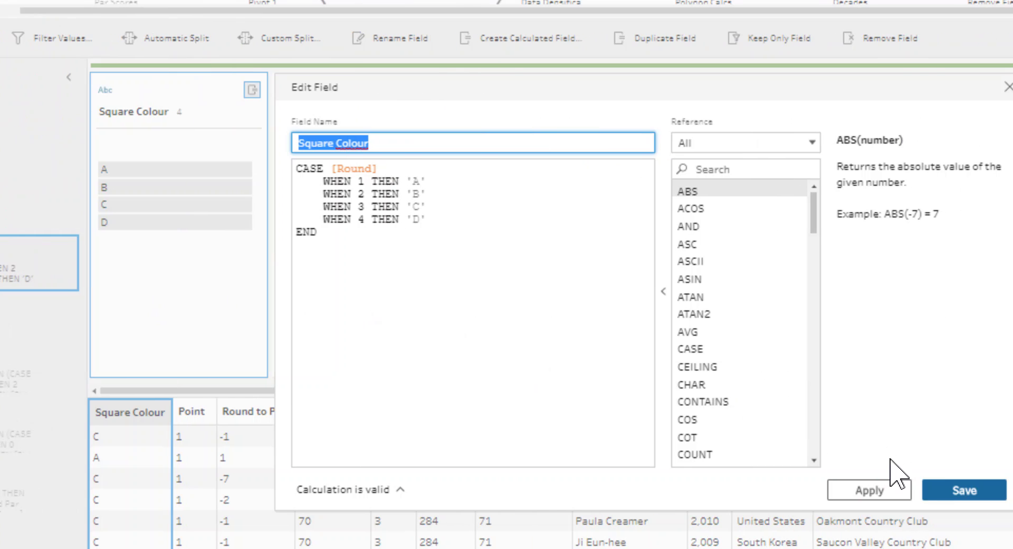
left_click(890, 490)
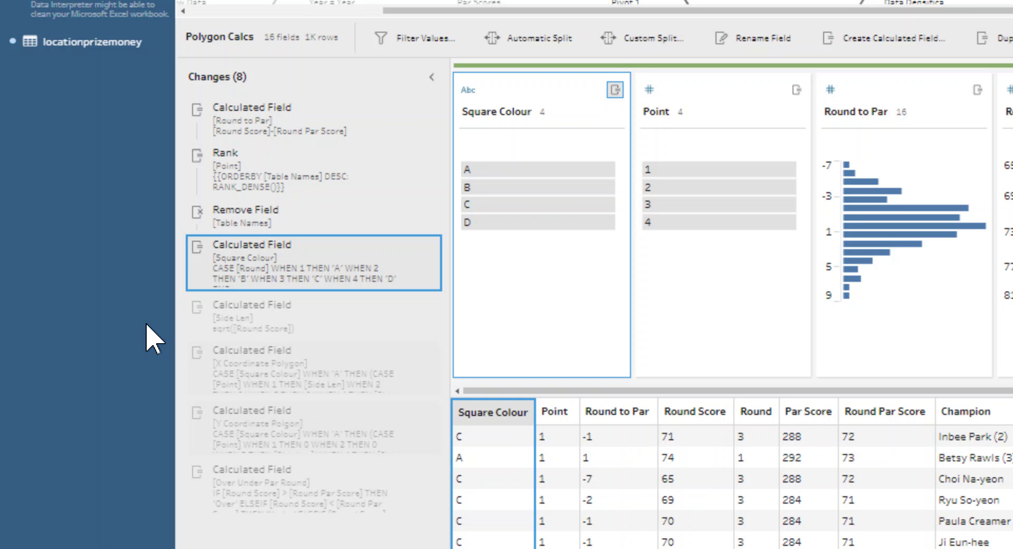
Step: Review the Side Len calculated field formula and close its editor
mouse_move(335, 338)
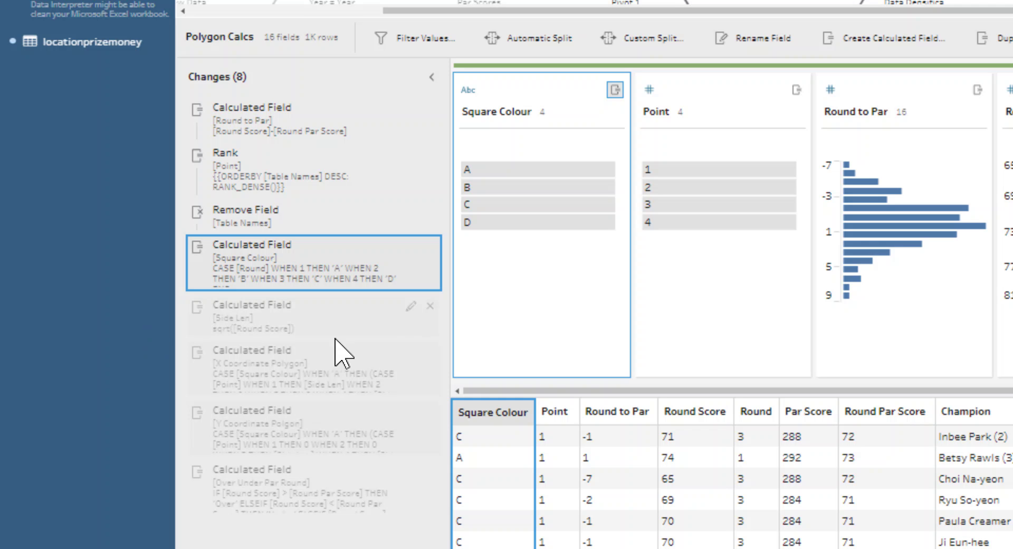
left_click(410, 307)
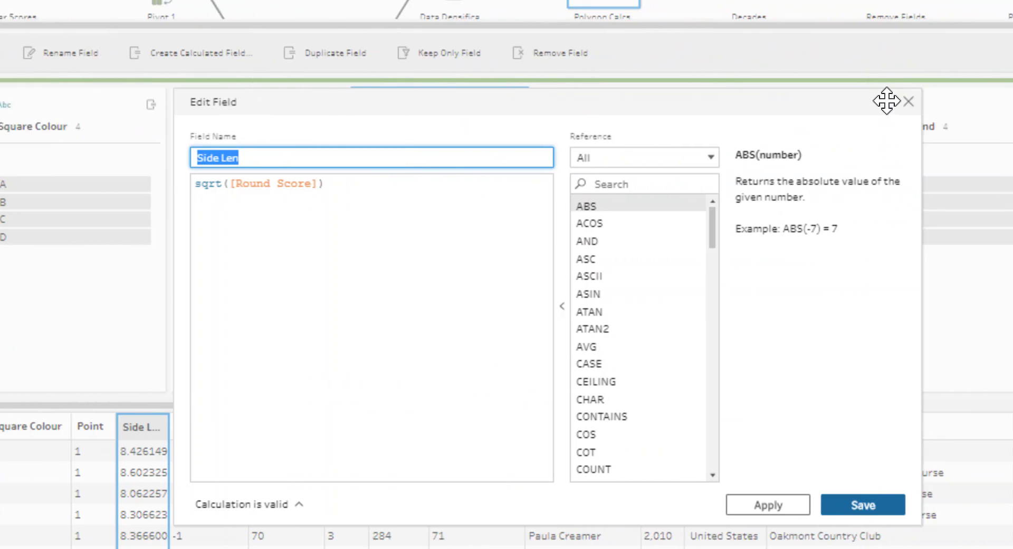
left_click(892, 102)
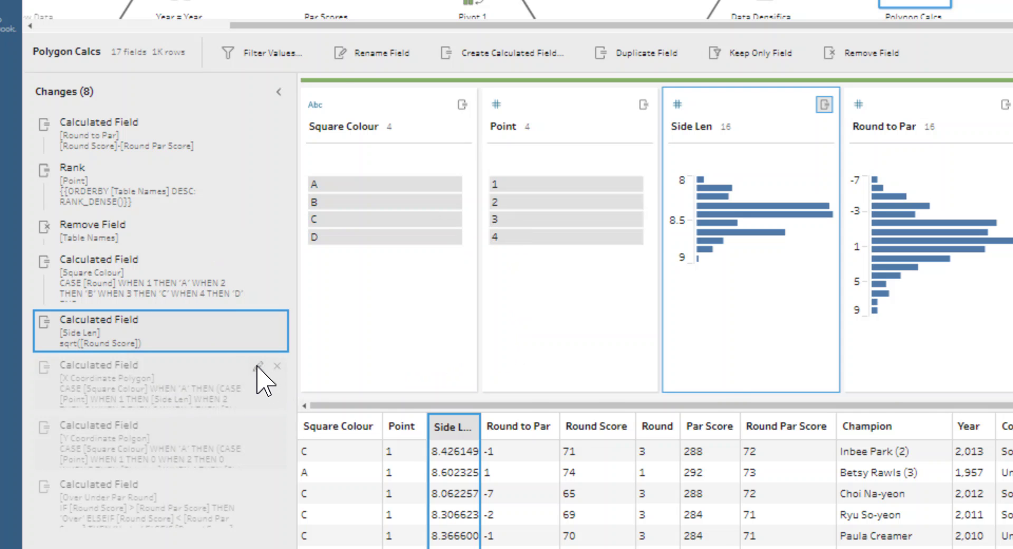
Step: Read through the whole X Coordinate Polygon CASE formula for all four squares and close its editor
left_click(259, 367)
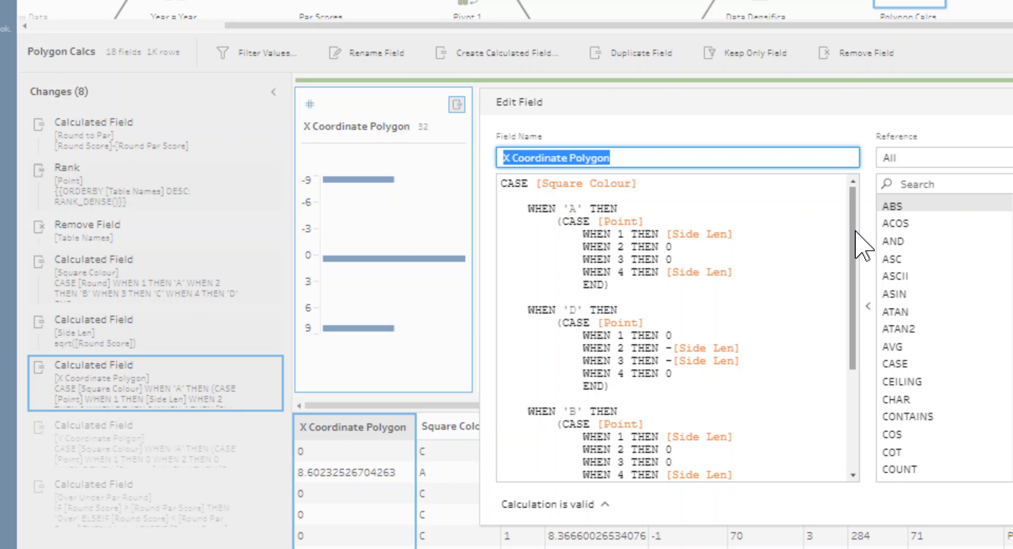
left_click_drag(856, 232, 861, 349)
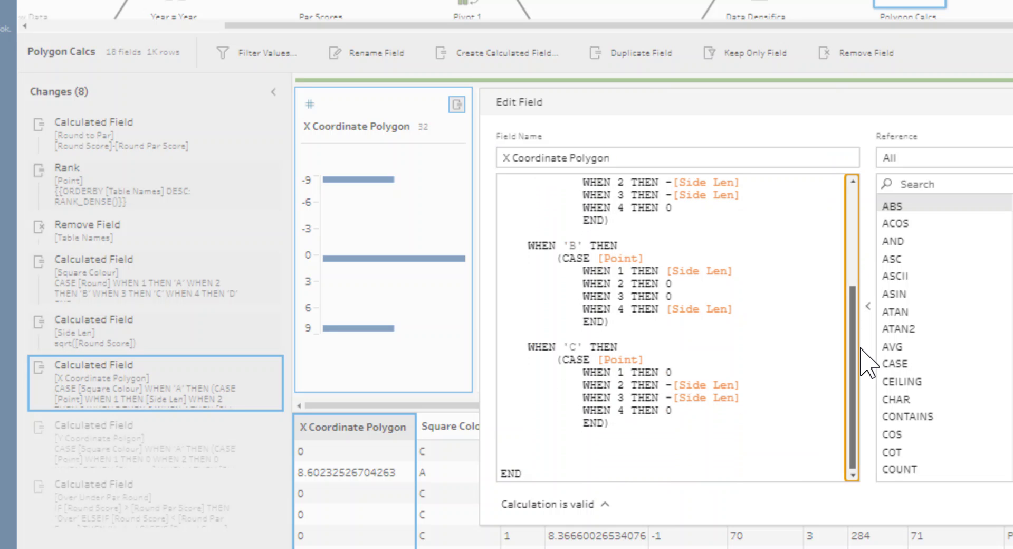
left_click_drag(861, 349, 841, 209)
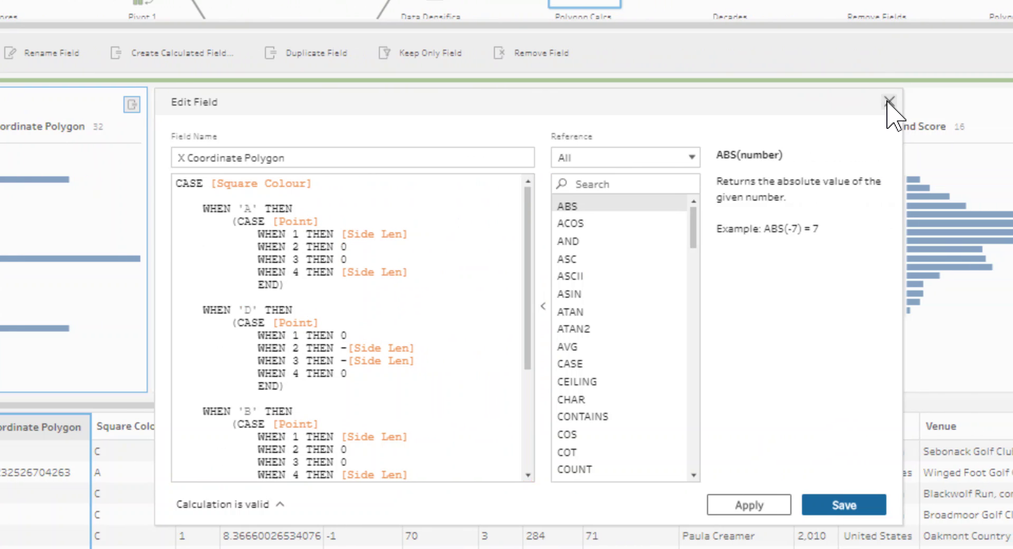
left_click(889, 101)
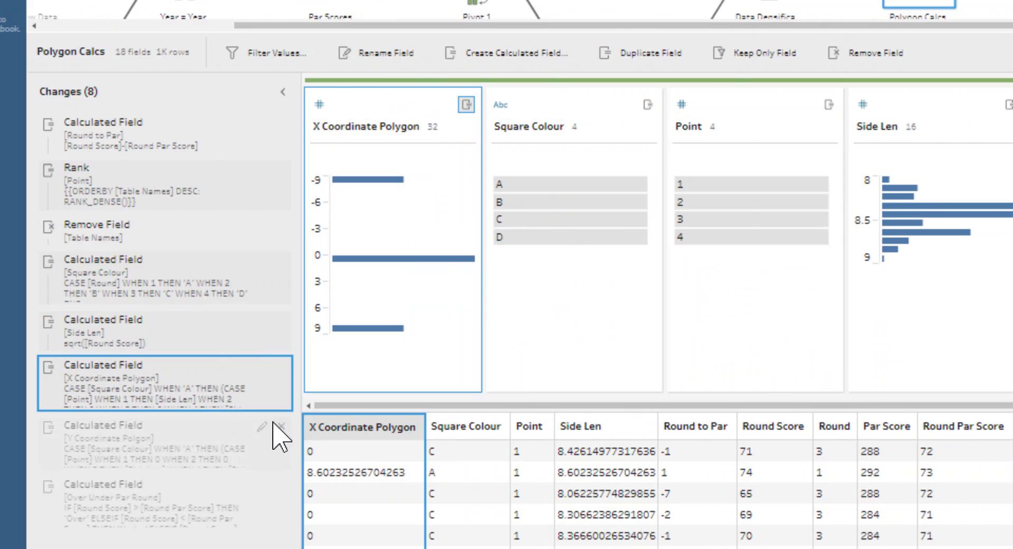
Step: Read through the whole Y Coordinate Polygon CASE formula for squares A, D, B and C and close its editor
left_click(263, 426)
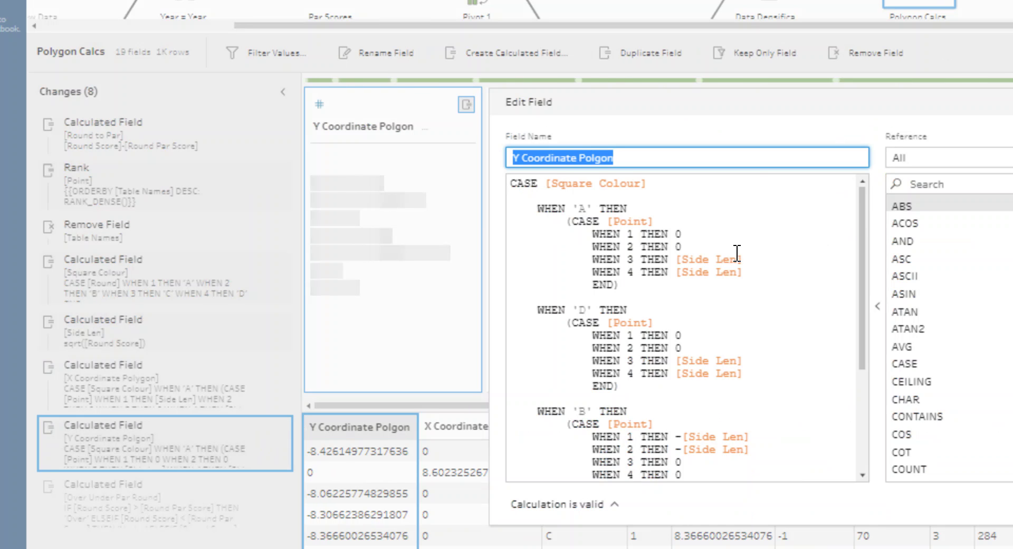
left_click(861, 208)
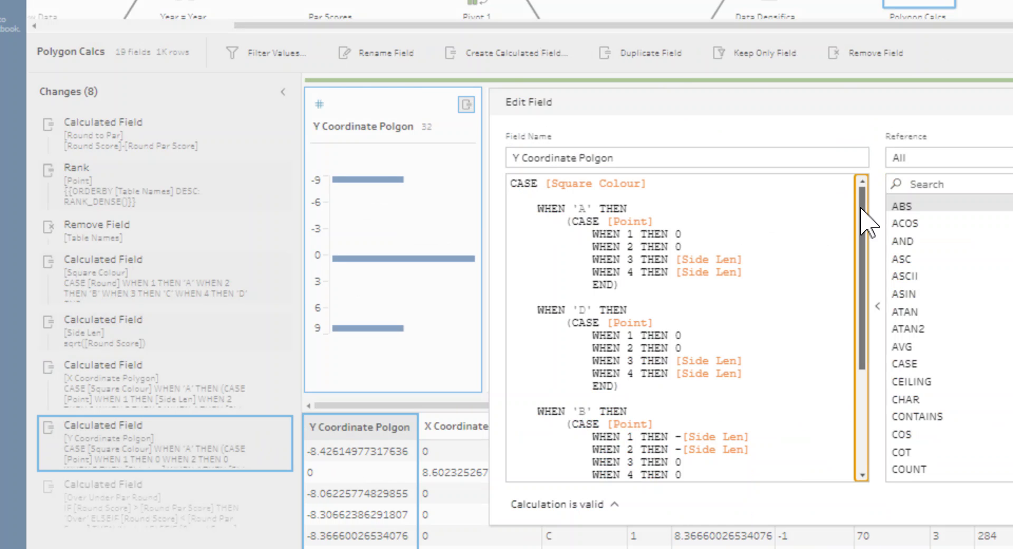
left_click_drag(865, 222, 839, 325)
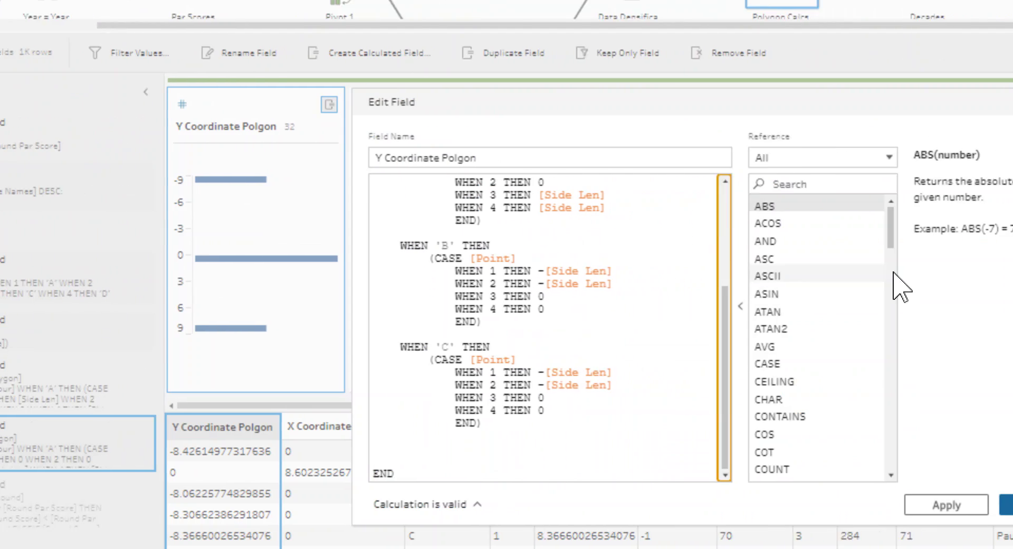
left_click(887, 102)
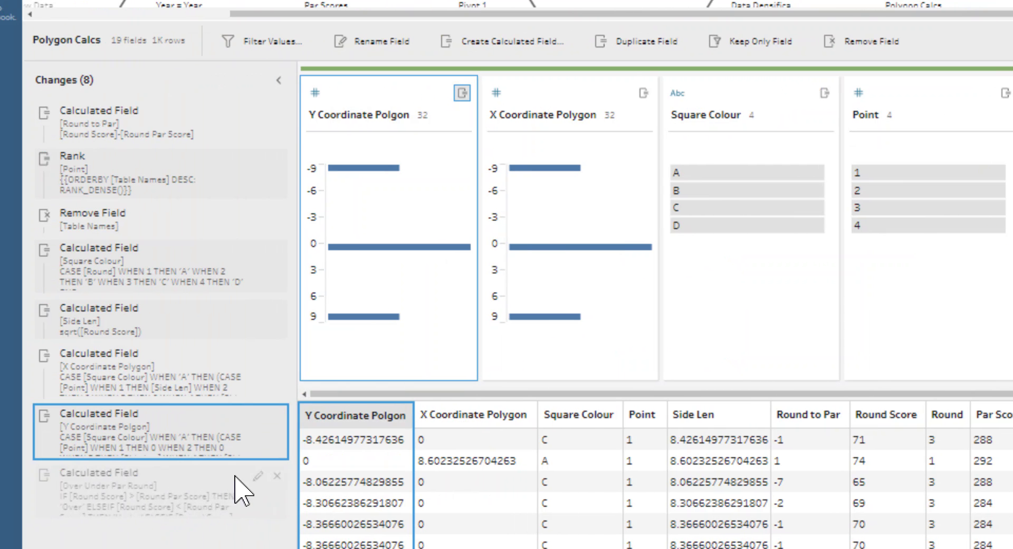
Step: Review the Over Under Par Round formula, which compares Round Score with Round Par Score, and close its editor
left_click(257, 477)
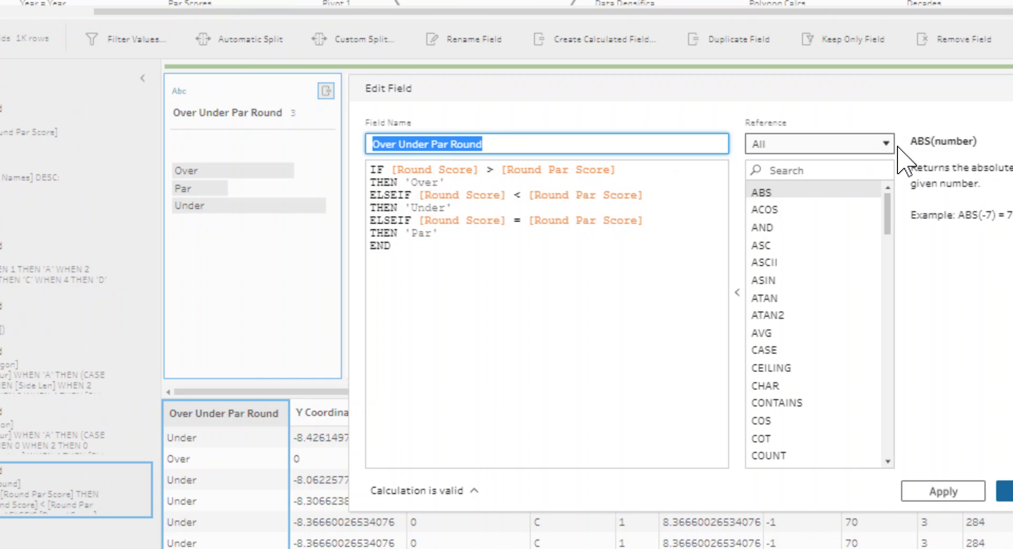
left_click(891, 88)
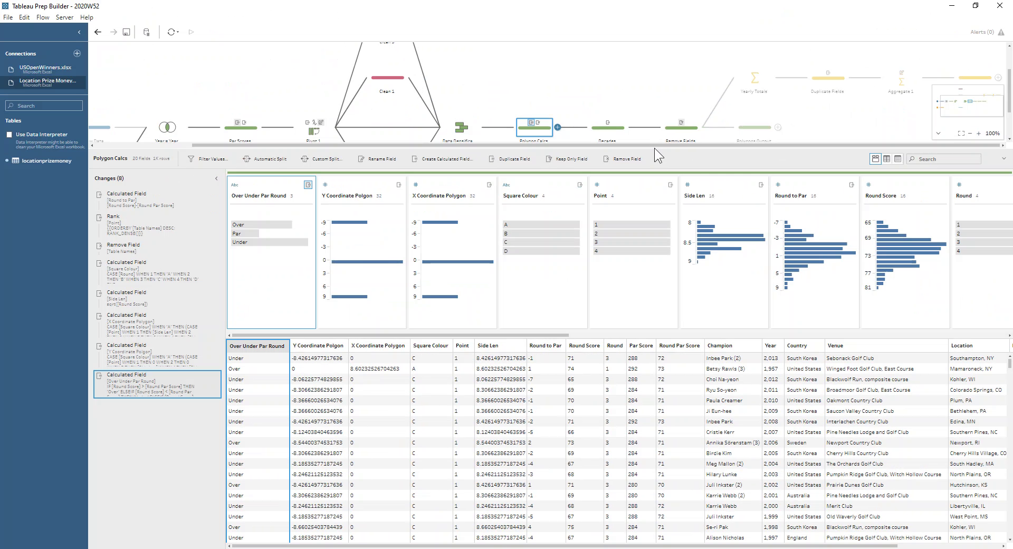
Step: Enlarge the flow area, open the Decades step, and review its Decade calculated field formula
left_click_drag(657, 151, 657, 191)
left_click(607, 134)
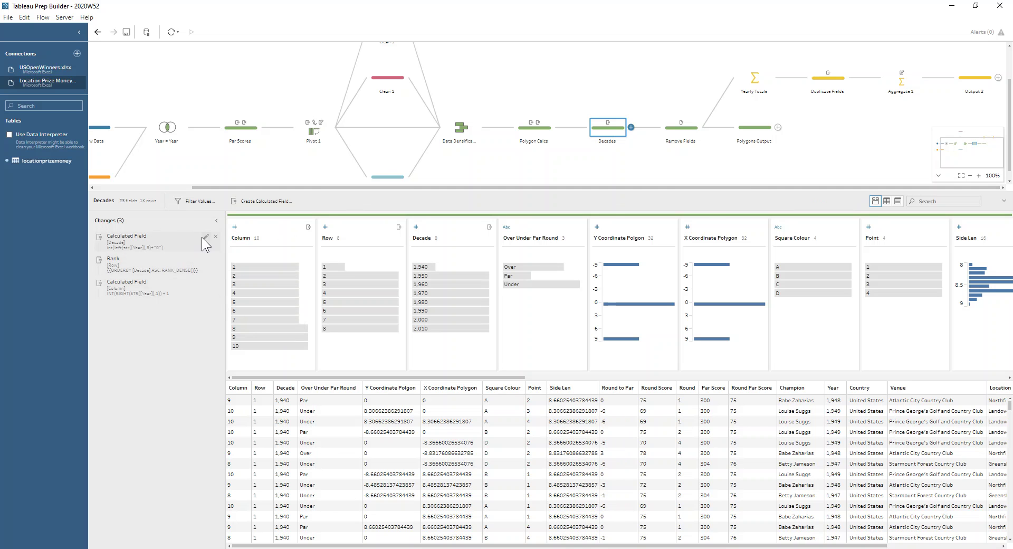
left_click(202, 237)
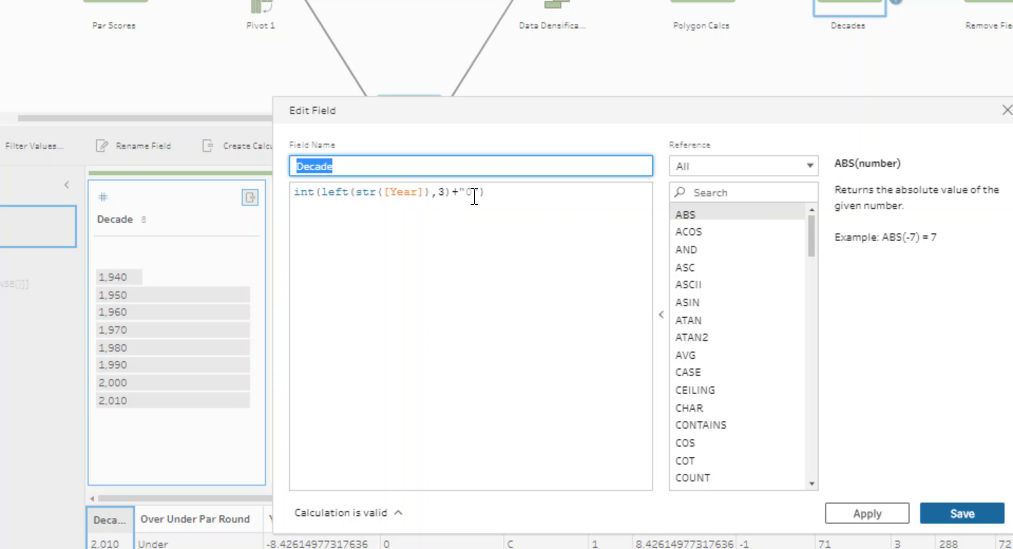
left_click(955, 514)
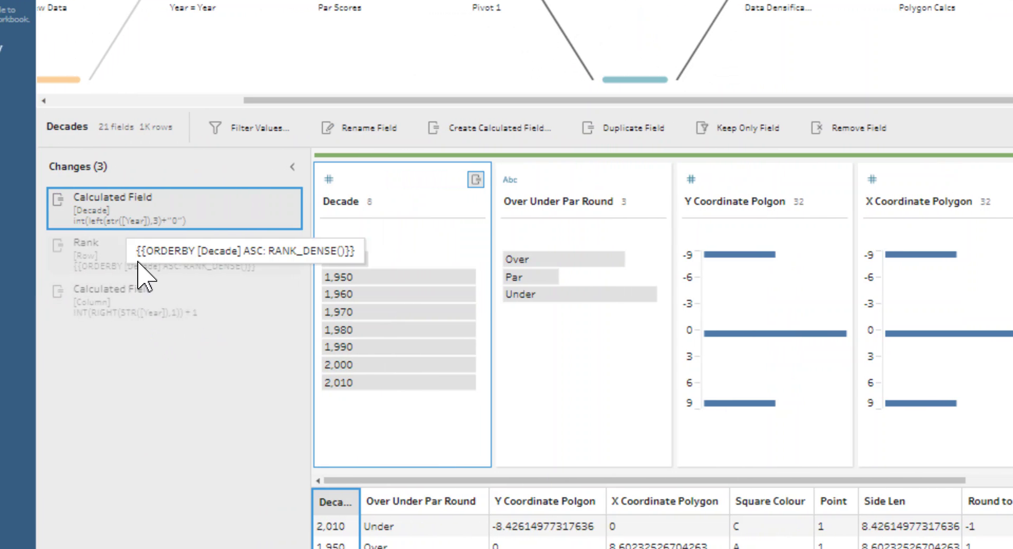
Step: Inspect the Row rank ordered by Decade and the Column formula based on the last digit of Year
left_click(243, 263)
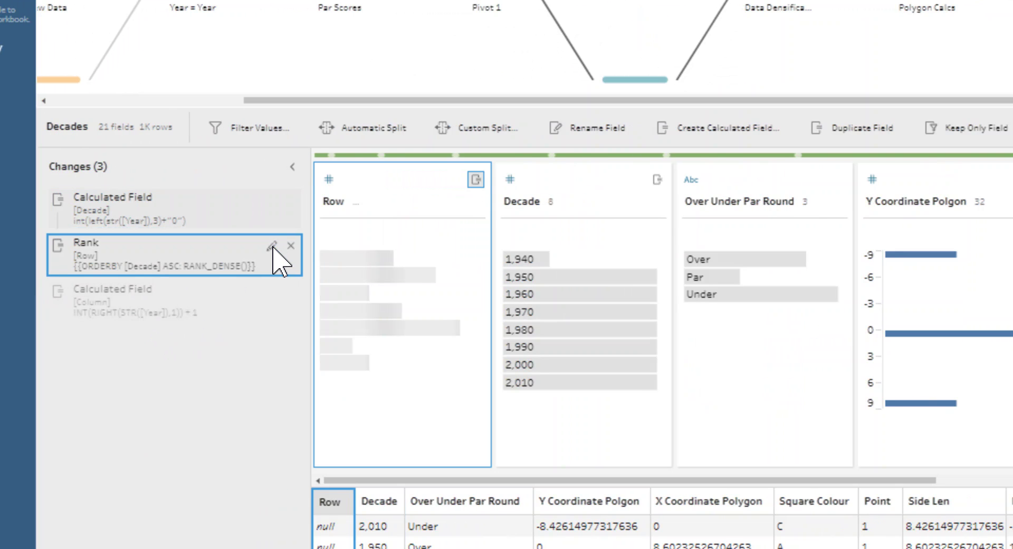
left_click(272, 246)
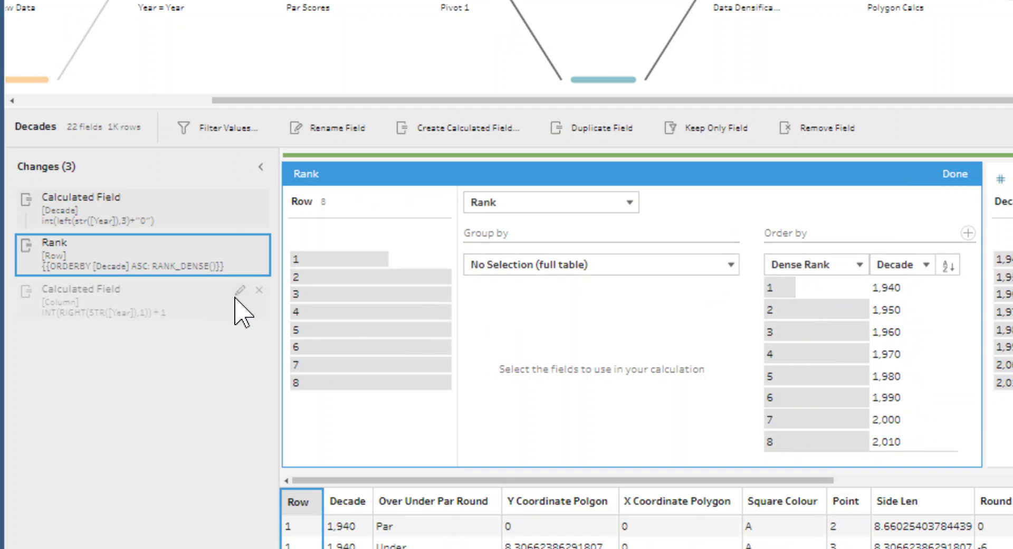
left_click(236, 298)
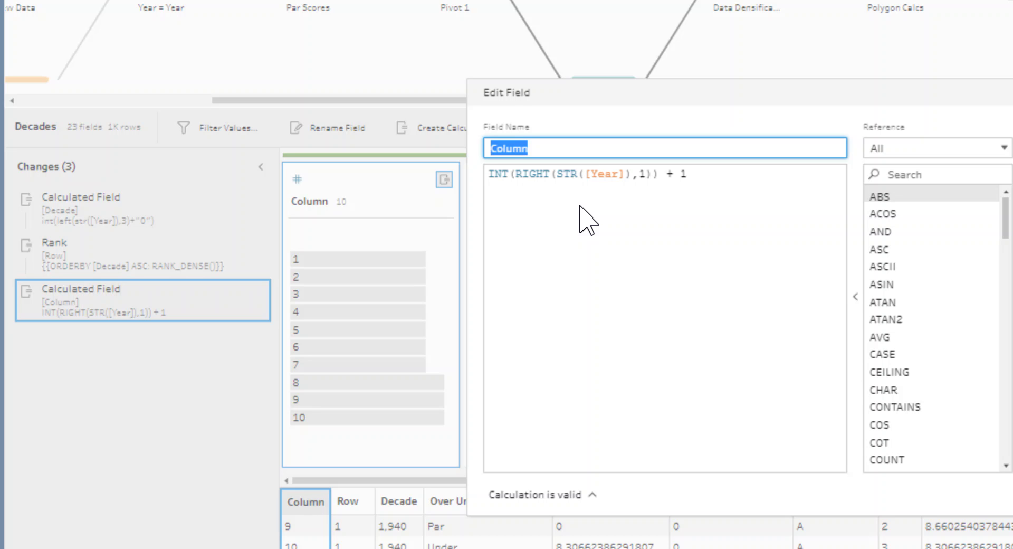
left_click(892, 501)
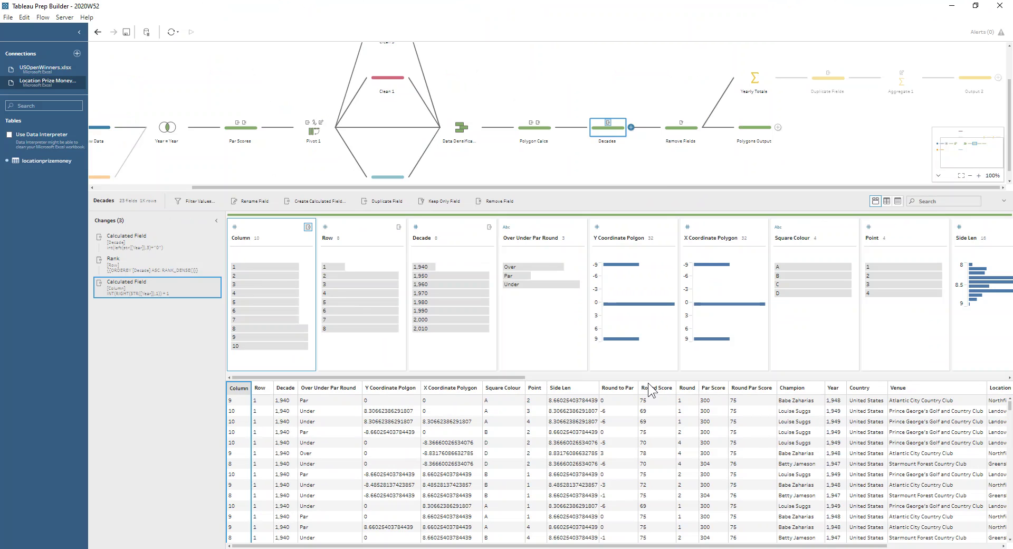
Step: Look at the Remove Fields step and the resulting Polygons Output step of the flow
left_click(685, 130)
left_click(751, 129)
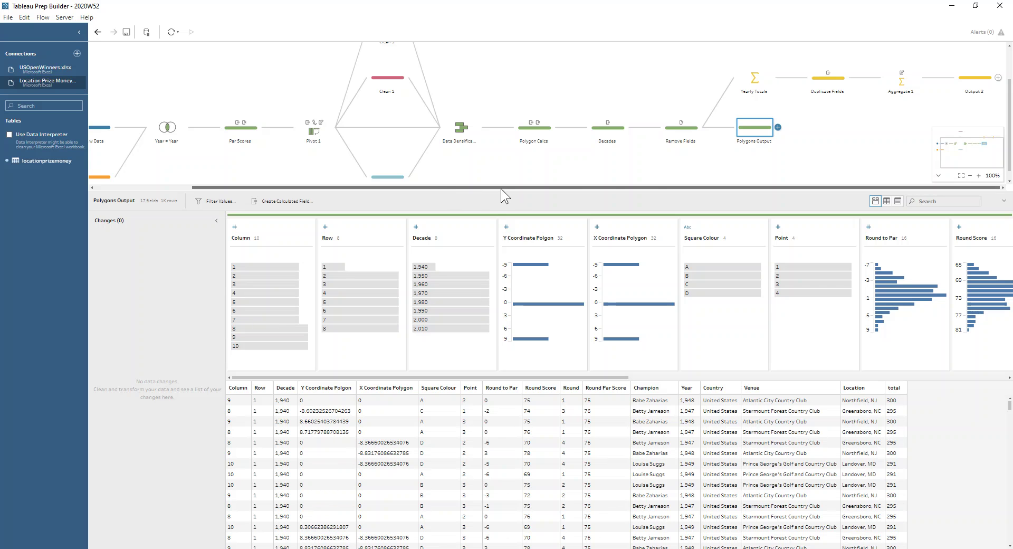
Step: Inspect the second branch from the Yearly Totals aggregation through Duplicate Fields and Aggregate 1 to Output 2
left_click(758, 82)
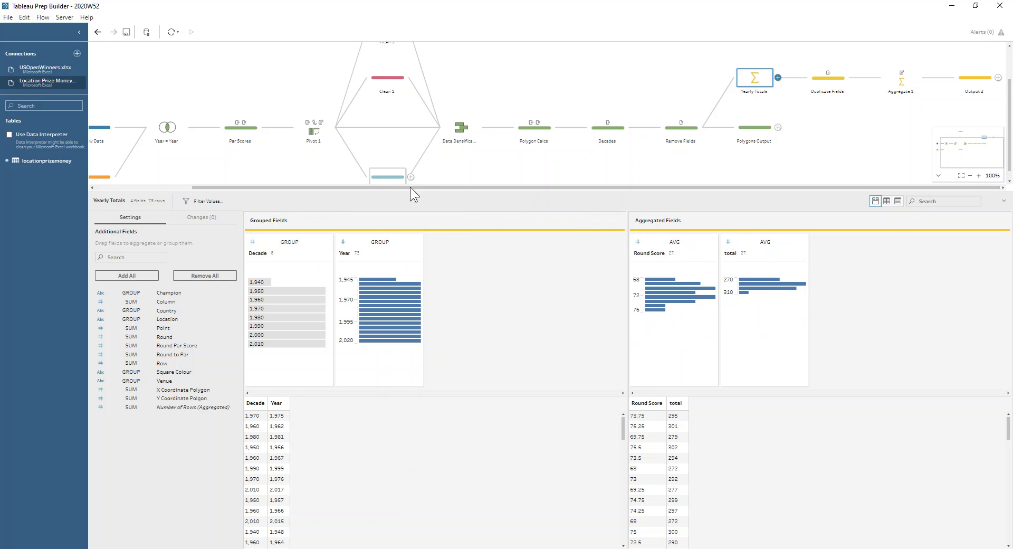
left_click(811, 83)
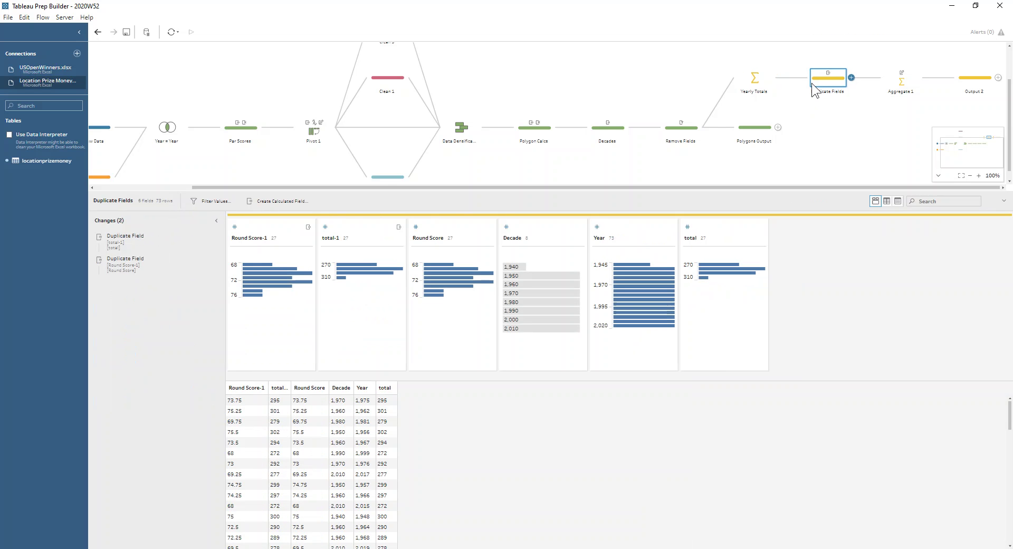
left_click(900, 81)
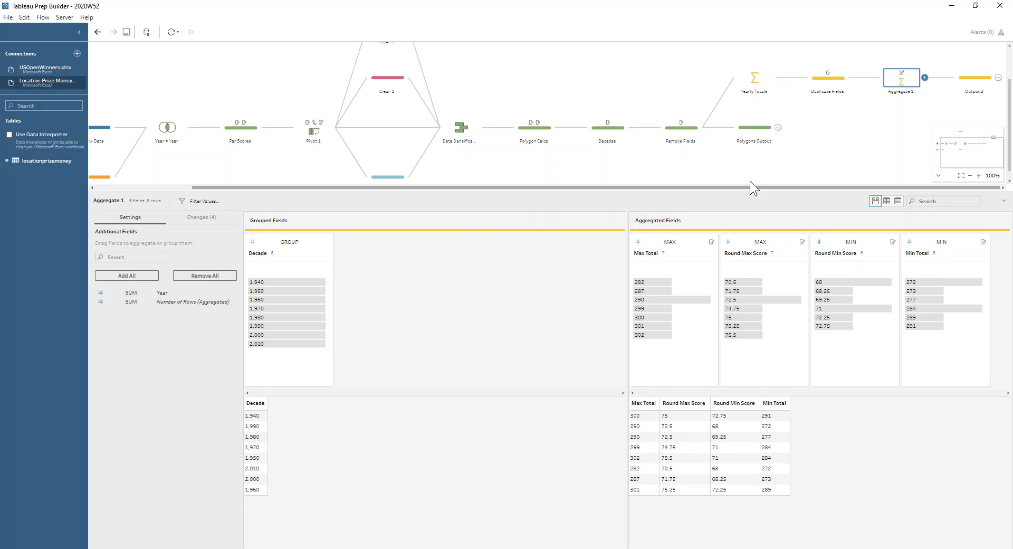
left_click(970, 72)
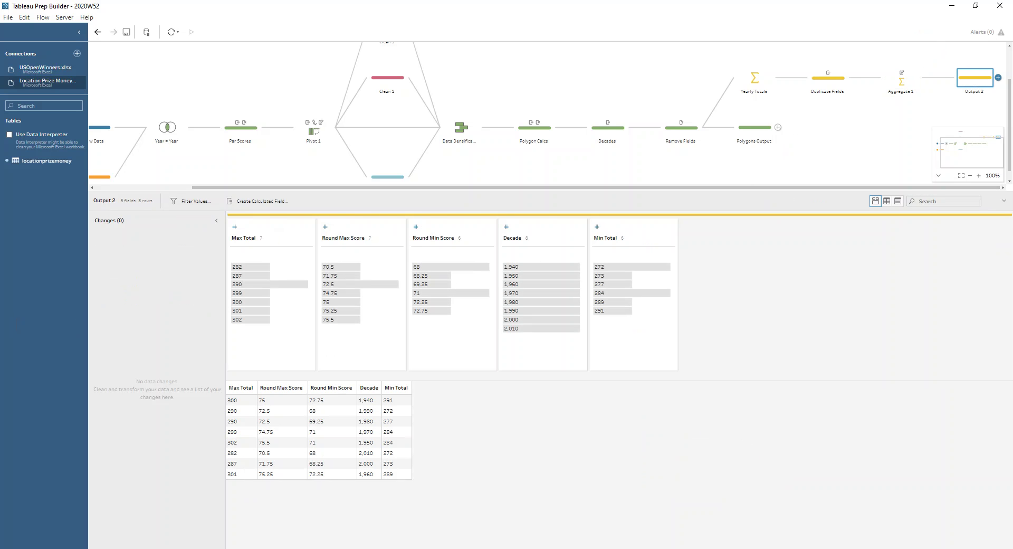